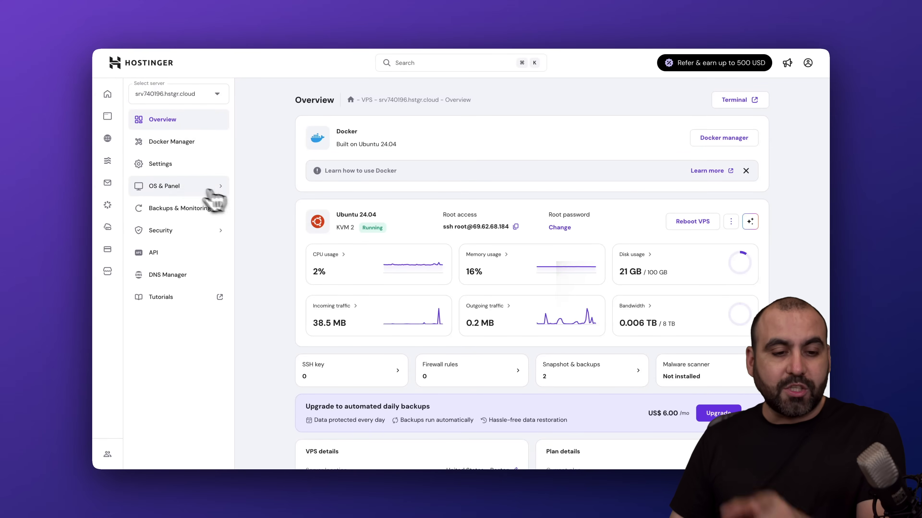
- Expand the operating system and panel settings for the Docker VPS on Ubuntu 24.04
{"action": "left_click", "coordinate": [187, 187]}
- Browse the full list of installable VPS applications, then go to the Docker Manager projects list
{"action": "left_click", "coordinate": [184, 215]}
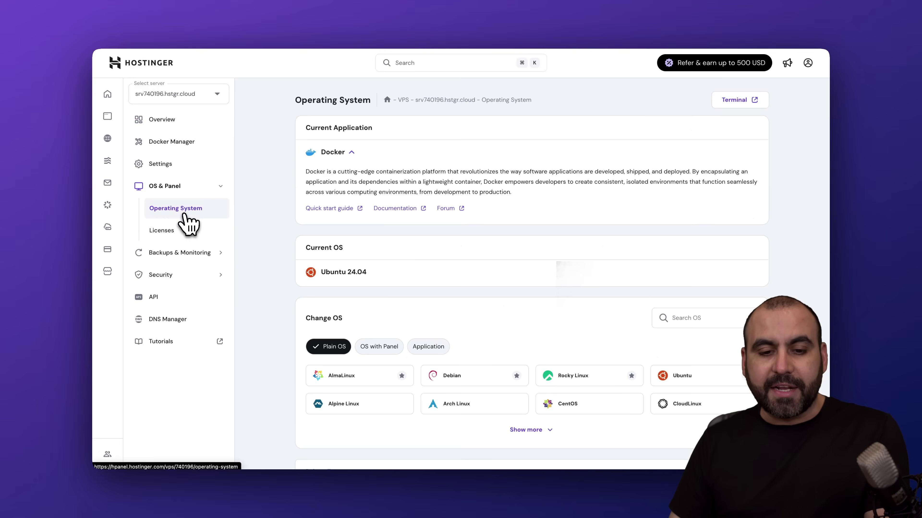
{"action": "scroll", "coordinate": [399, 312], "scroll_direction": "down", "scroll_amount": 3}
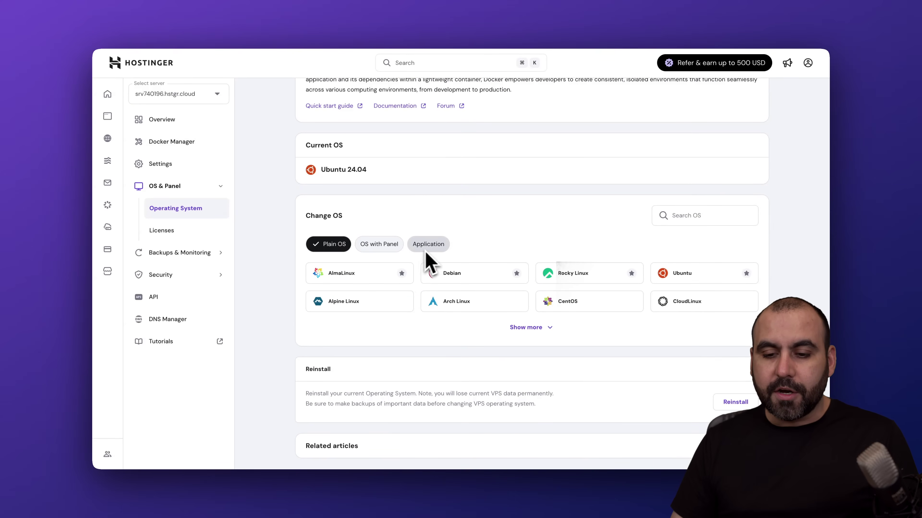
{"action": "left_click", "coordinate": [432, 250]}
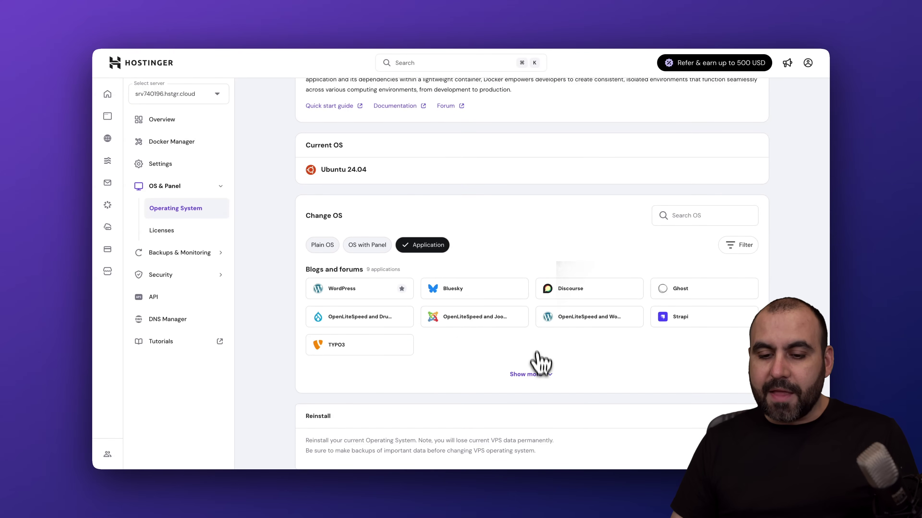
{"action": "left_click", "coordinate": [537, 376]}
{"action": "scroll", "coordinate": [528, 380], "scroll_direction": "down", "scroll_amount": 4}
{"action": "scroll", "coordinate": [612, 366], "scroll_direction": "down", "scroll_amount": 8}
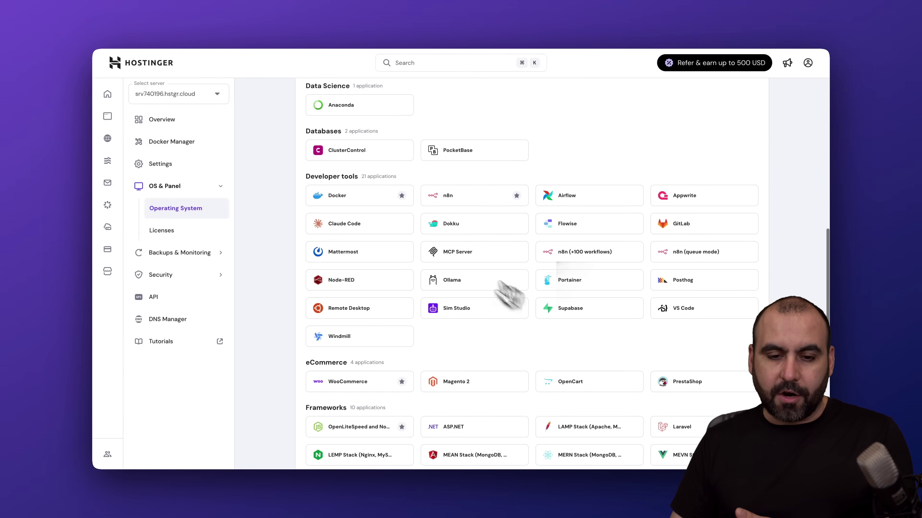
{"action": "scroll", "coordinate": [363, 211], "scroll_direction": "up", "scroll_amount": 15}
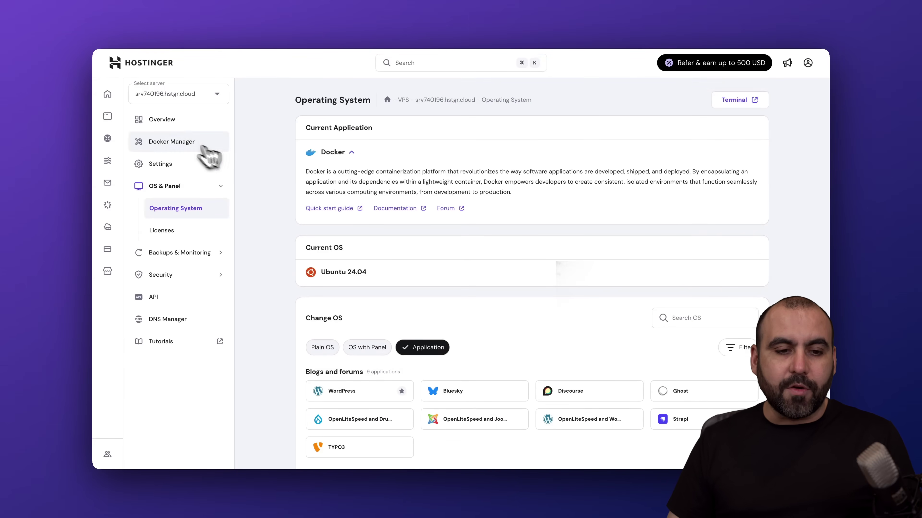
{"action": "left_click", "coordinate": [179, 142]}
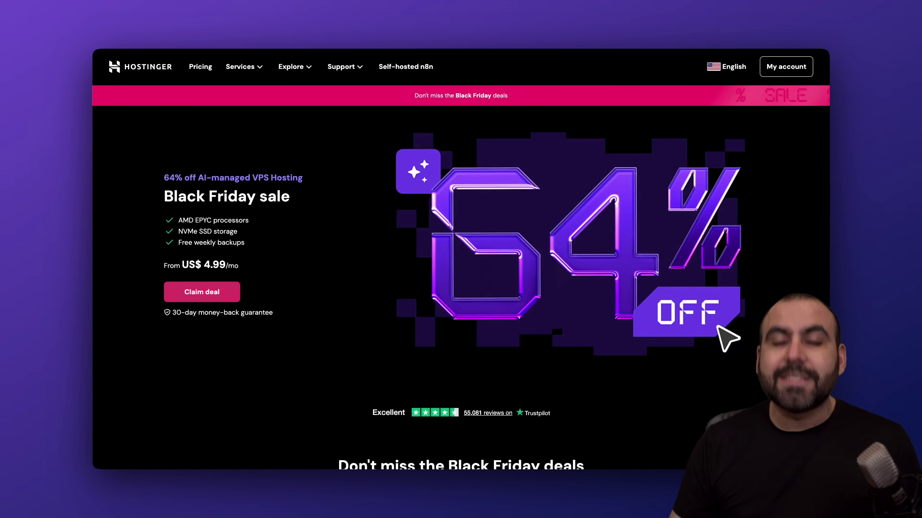
- Scroll to the KVM plan cards and choose the KVM 2 plan
{"action": "scroll", "coordinate": [412, 305], "scroll_direction": "down", "scroll_amount": 10}
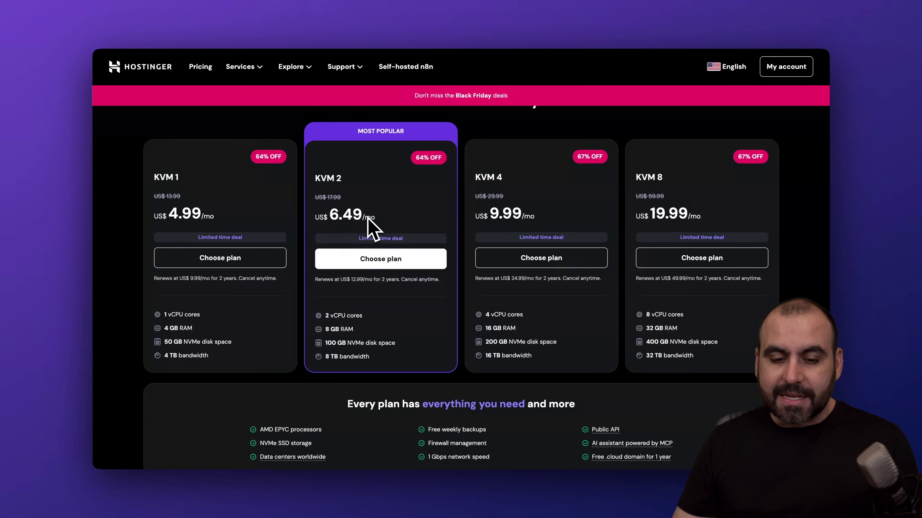
{"action": "left_click", "coordinate": [387, 270]}
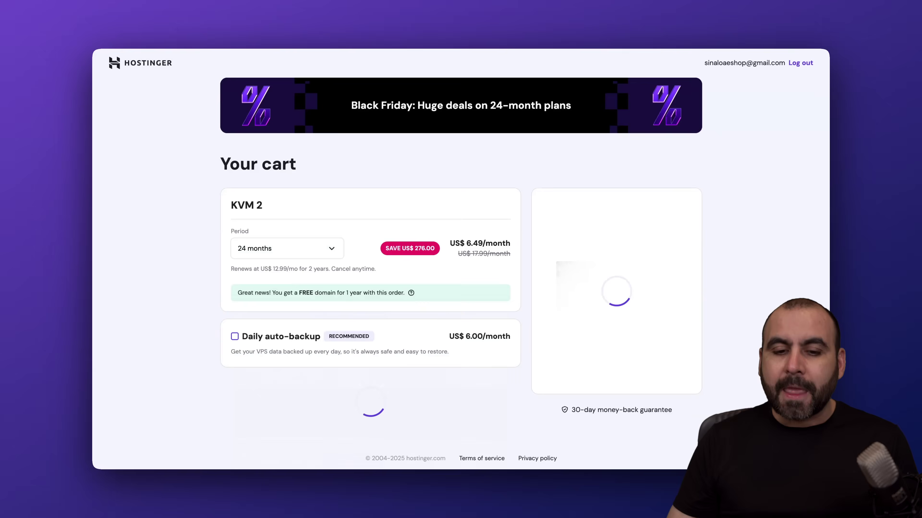
- Keep the KVM 2 plan on the 24-month period, giving a US$ 155.76 subtotal
{"action": "scroll", "coordinate": [404, 368], "scroll_direction": "down", "scroll_amount": 2}
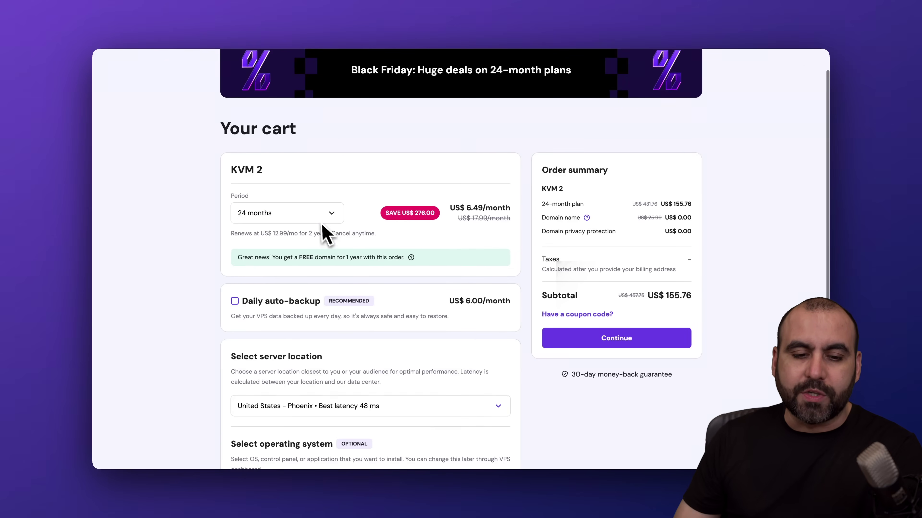
{"action": "left_click", "coordinate": [328, 214]}
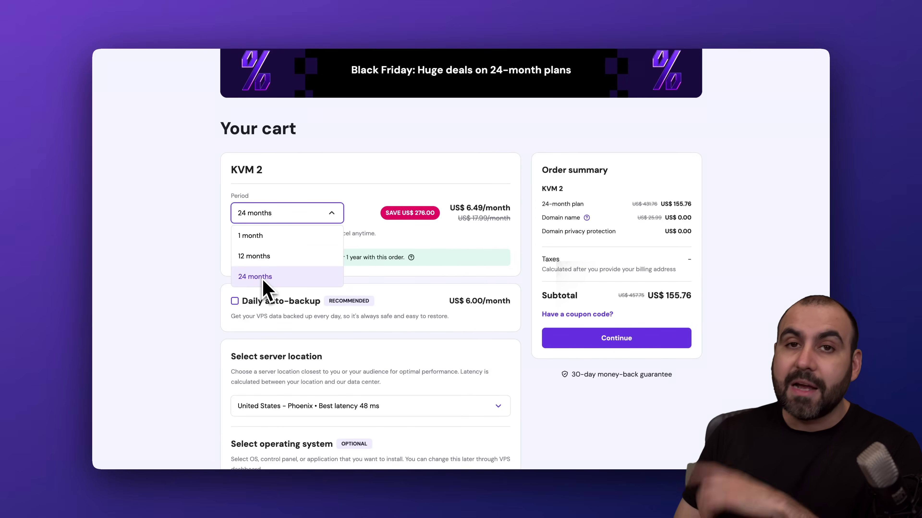
{"action": "left_click", "coordinate": [397, 234]}
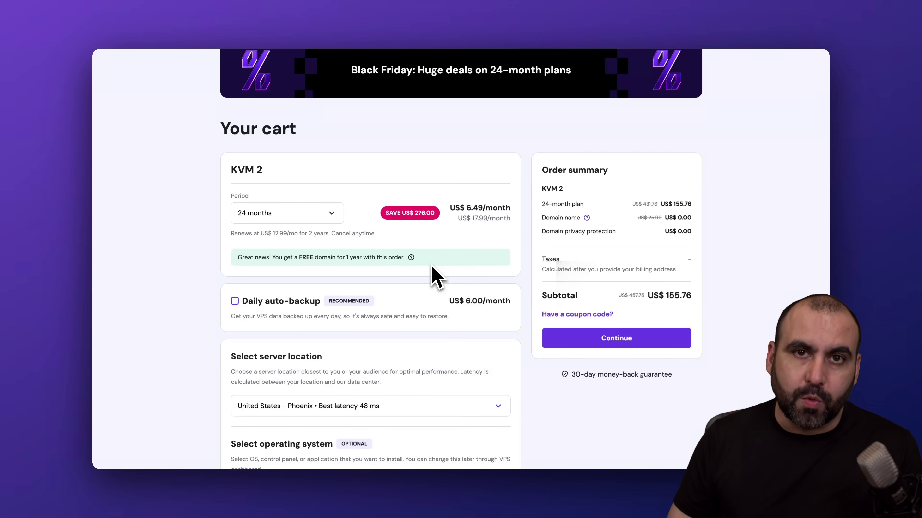
{"action": "scroll", "coordinate": [446, 290], "scroll_direction": "down", "scroll_amount": 4}
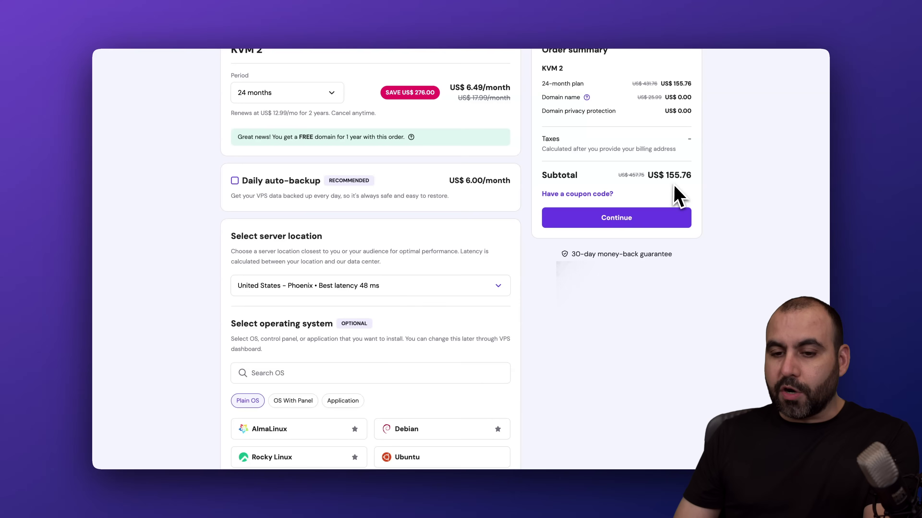
- Apply coupon SAASMASTER for 10% off, bringing the subtotal to US$ 140.18
{"action": "left_click", "coordinate": [586, 195]}
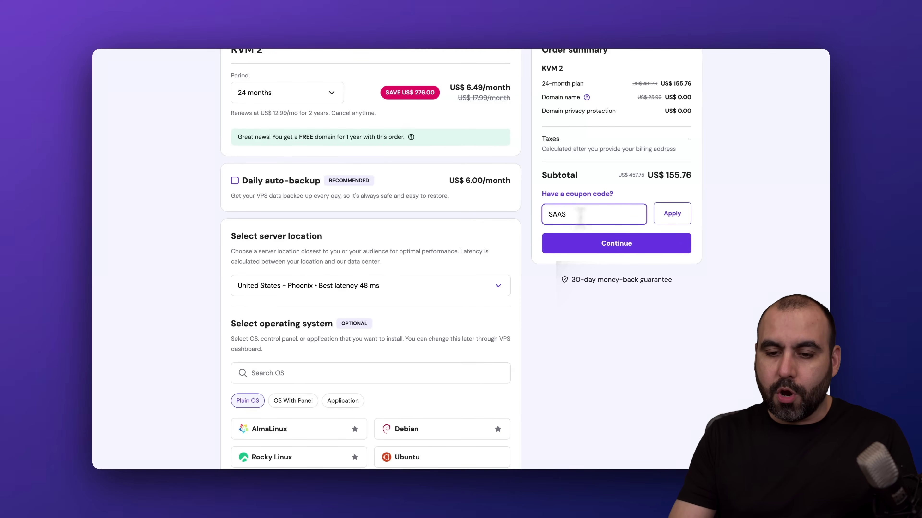
{"action": "type", "text": "SAASMASTER"}
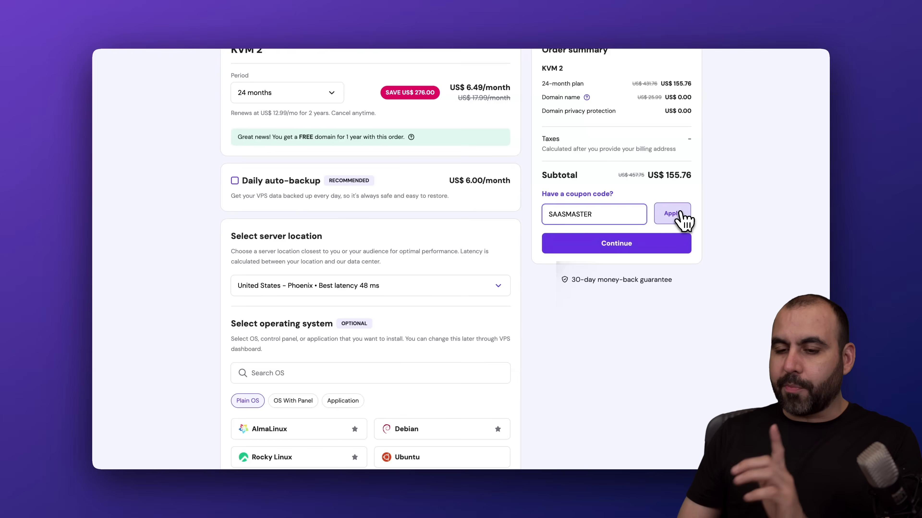
{"action": "left_click", "coordinate": [675, 213]}
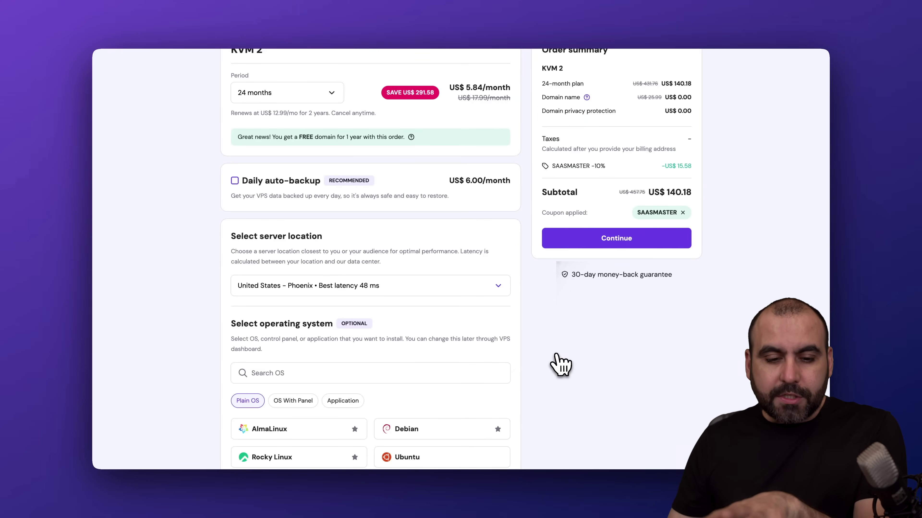
- Check the Docker details in the application list without selecting it
{"action": "scroll", "coordinate": [560, 365], "scroll_direction": "down", "scroll_amount": 3}
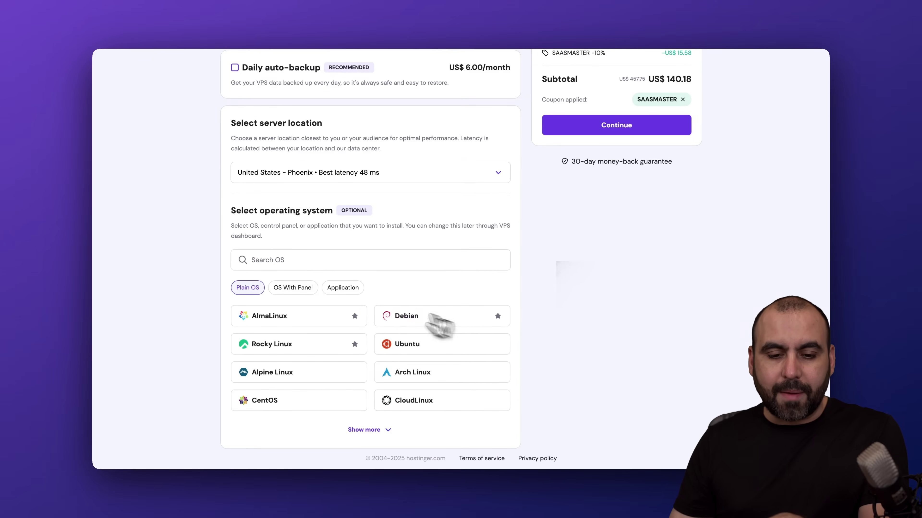
{"action": "left_click", "coordinate": [353, 291]}
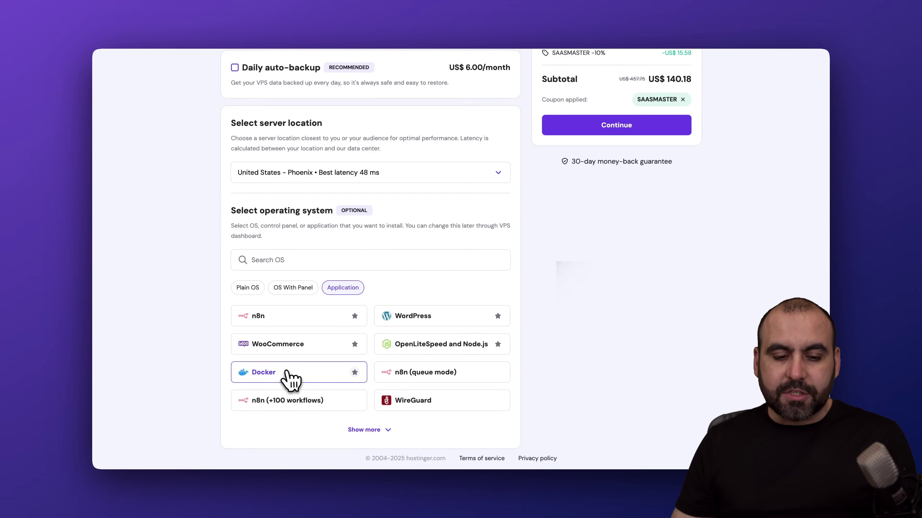
{"action": "left_click", "coordinate": [287, 374]}
{"action": "left_click", "coordinate": [532, 324]}
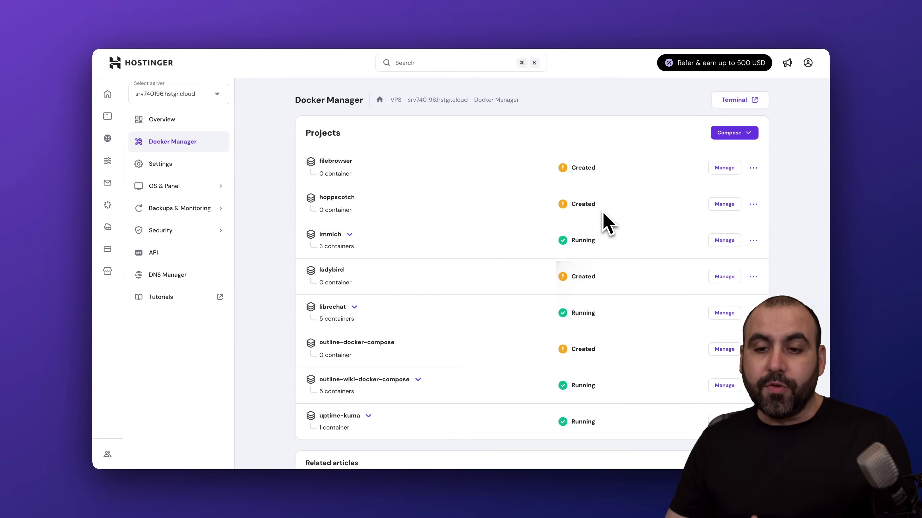
- Copy the HTTPS clone URL from the immich GitHub repository page
{"action": "left_click", "coordinate": [603, 35]}
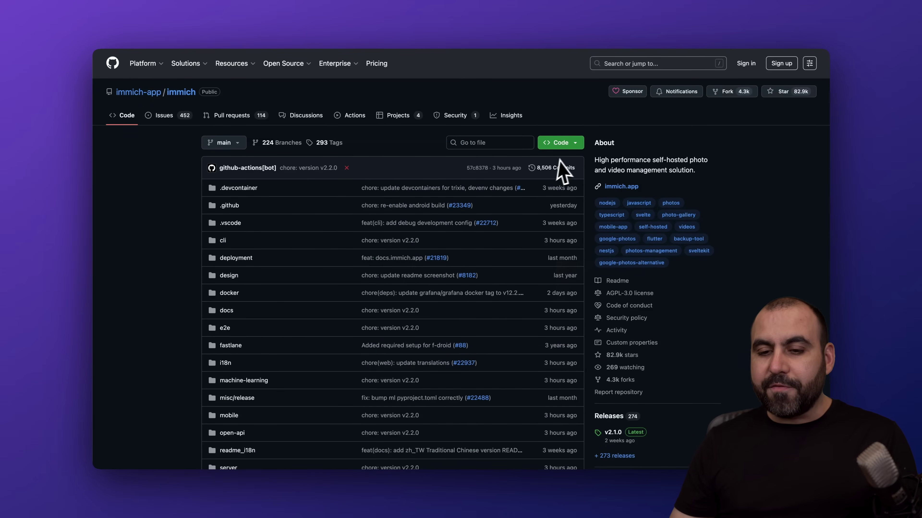
{"action": "left_click", "coordinate": [566, 147]}
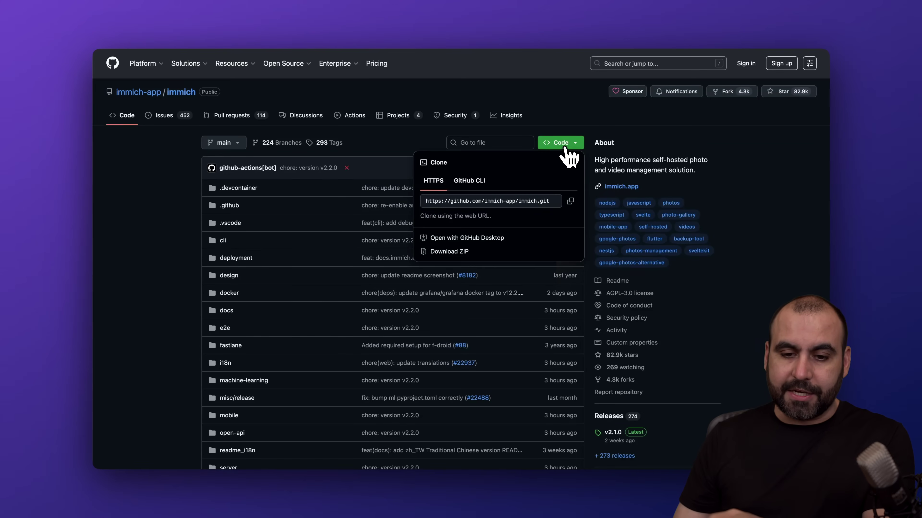
{"action": "left_click", "coordinate": [514, 29]}
- Compose a project from the pasted immich repository URL, name it immich2, and deploy it
{"action": "left_click", "coordinate": [731, 134]}
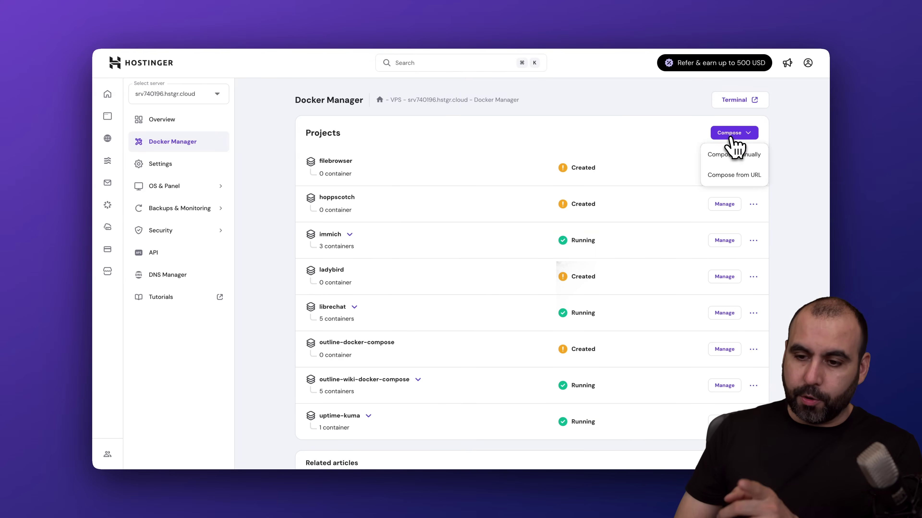
{"action": "left_click", "coordinate": [742, 180]}
{"action": "left_click", "coordinate": [391, 203]}
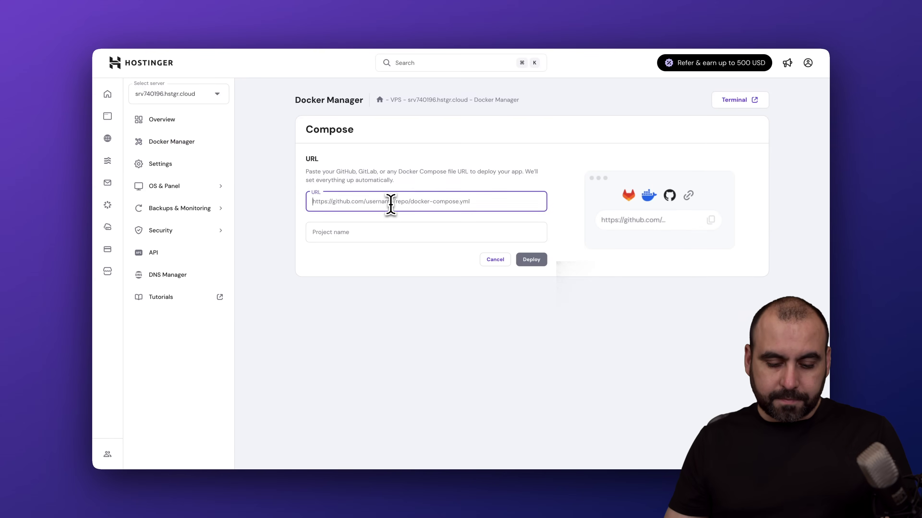
{"action": "type", "text": "https://github.com/immich-app/immich.git"}
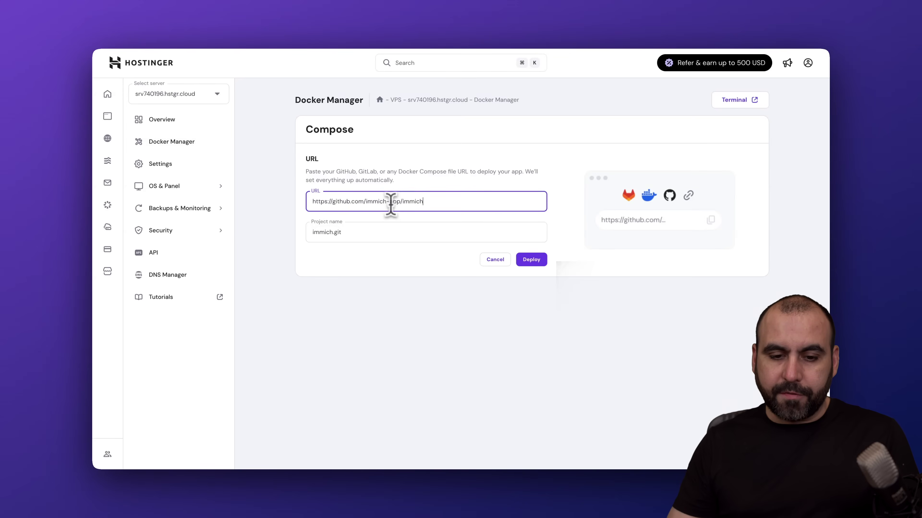
{"action": "left_click", "coordinate": [345, 234]}
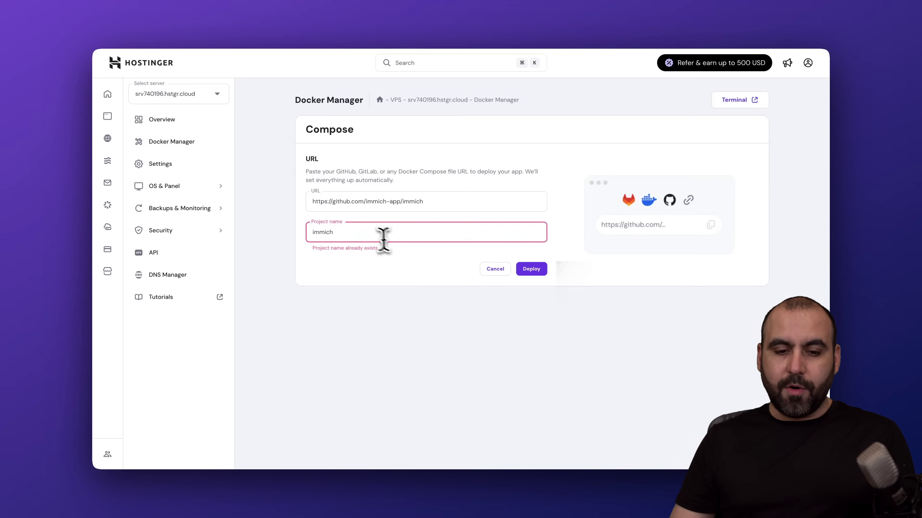
{"action": "type", "text": "2"}
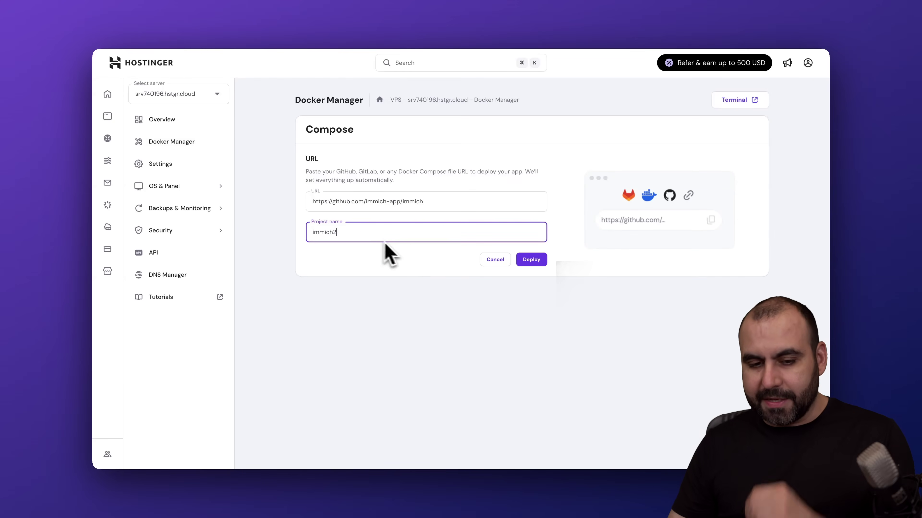
{"action": "left_click", "coordinate": [536, 263]}
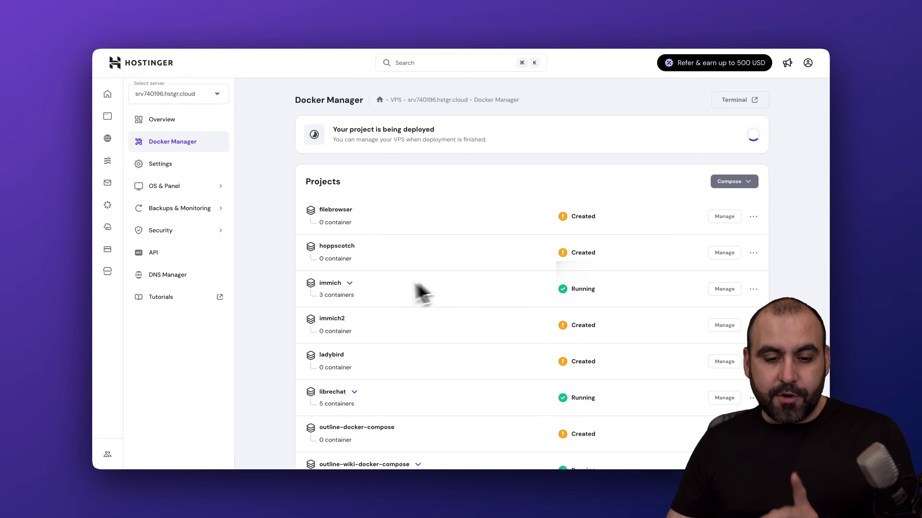
- Expand the immich project's three containers and open immich-e2e-server's 2285:2285 port link
{"action": "left_click", "coordinate": [350, 284]}
{"action": "scroll", "coordinate": [359, 292], "scroll_direction": "down", "scroll_amount": 1}
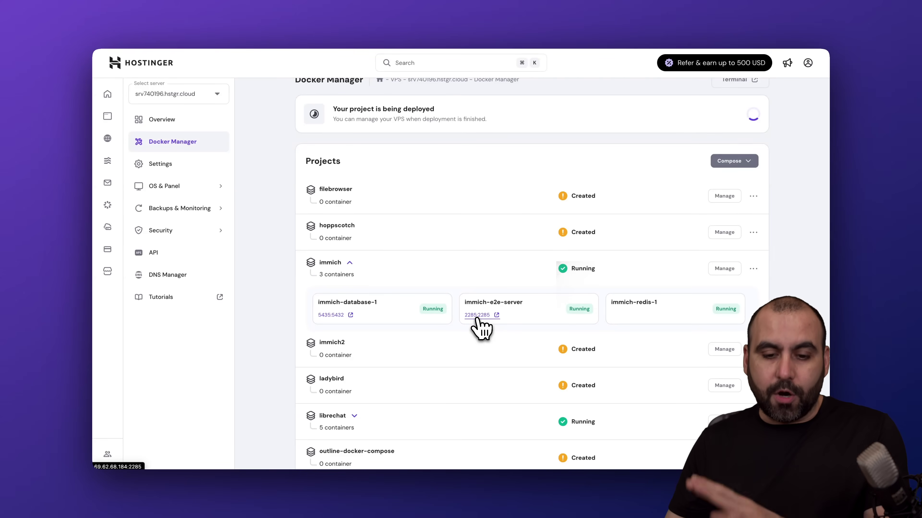
{"action": "left_click", "coordinate": [487, 316]}
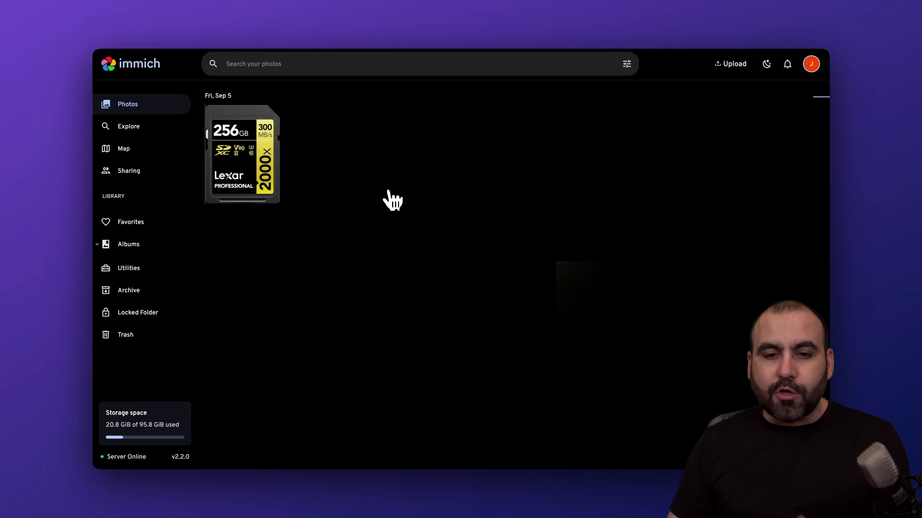
- Upload 1.png from the Desktop and select the new Oct 23 photo
{"action": "left_click", "coordinate": [731, 65]}
{"action": "double_click", "coordinate": [371, 199]}
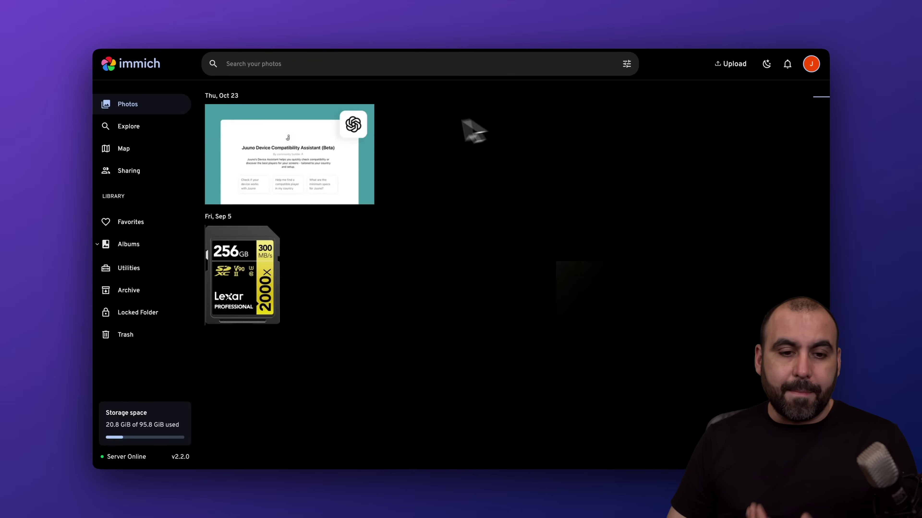
{"action": "left_click", "coordinate": [213, 113]}
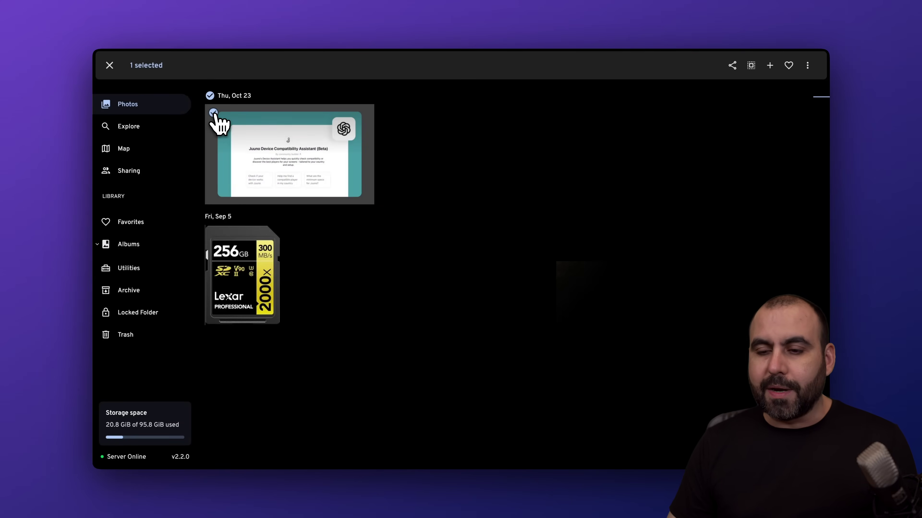
- Create a never-expiring, no-download share link at /s/test for the photo, then deselect it
{"action": "left_click", "coordinate": [731, 65]}
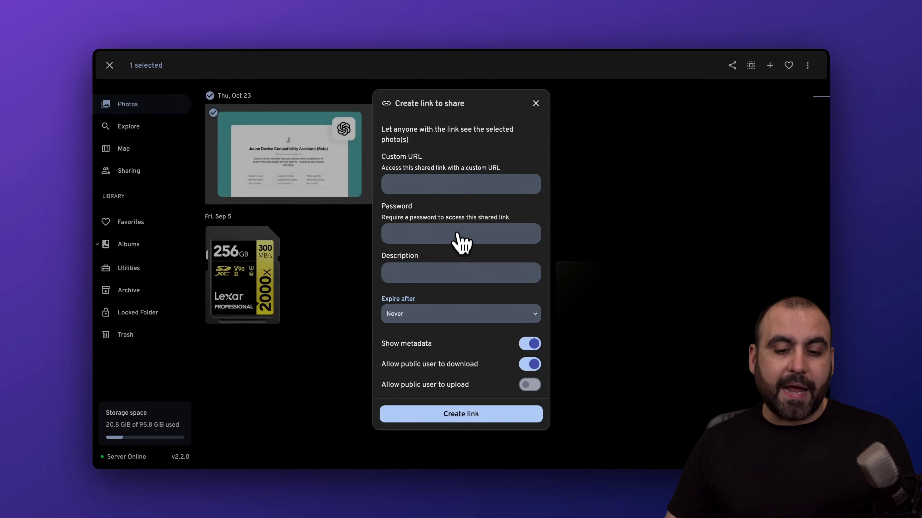
{"action": "left_click", "coordinate": [475, 308]}
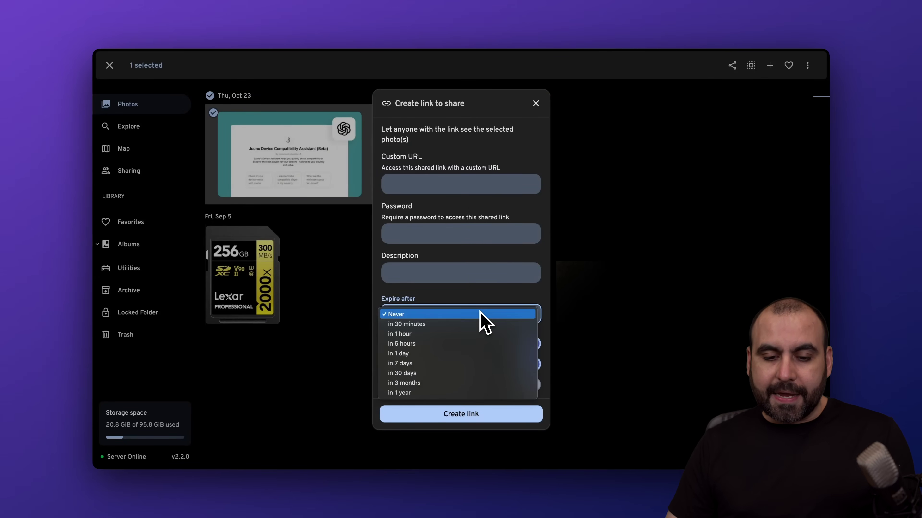
{"action": "left_click", "coordinate": [516, 297]}
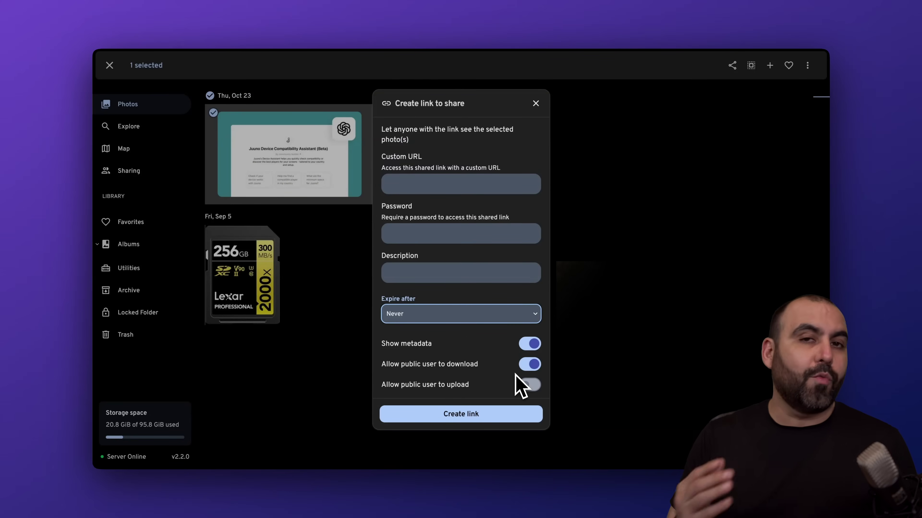
{"action": "left_click", "coordinate": [531, 366]}
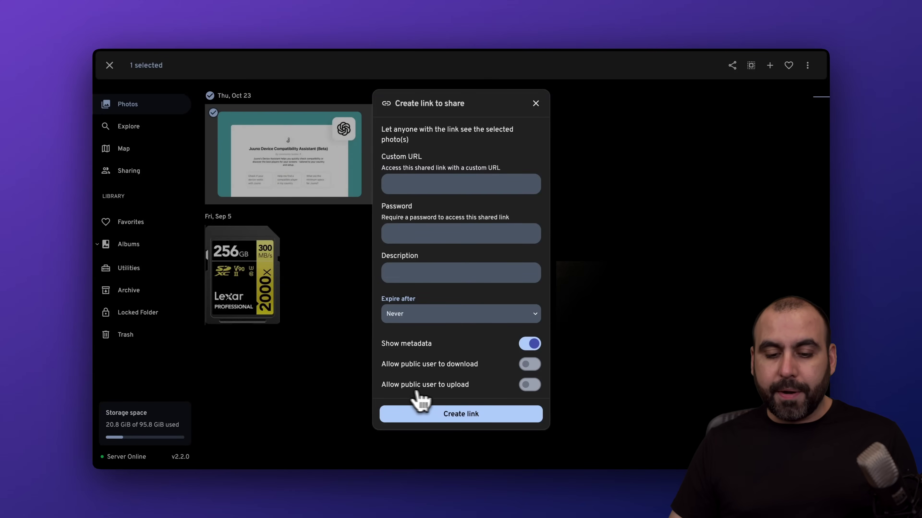
{"action": "left_click", "coordinate": [446, 184]}
{"action": "type", "text": "test"}
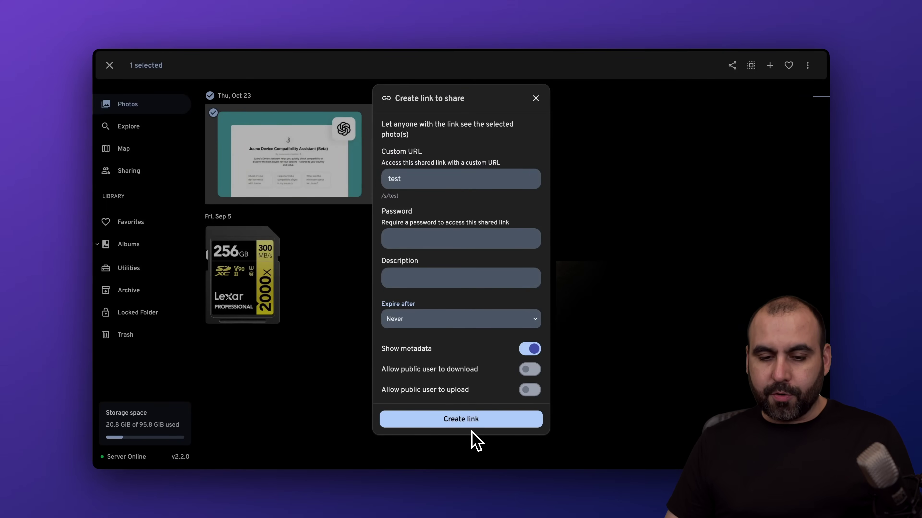
{"action": "left_click", "coordinate": [467, 422]}
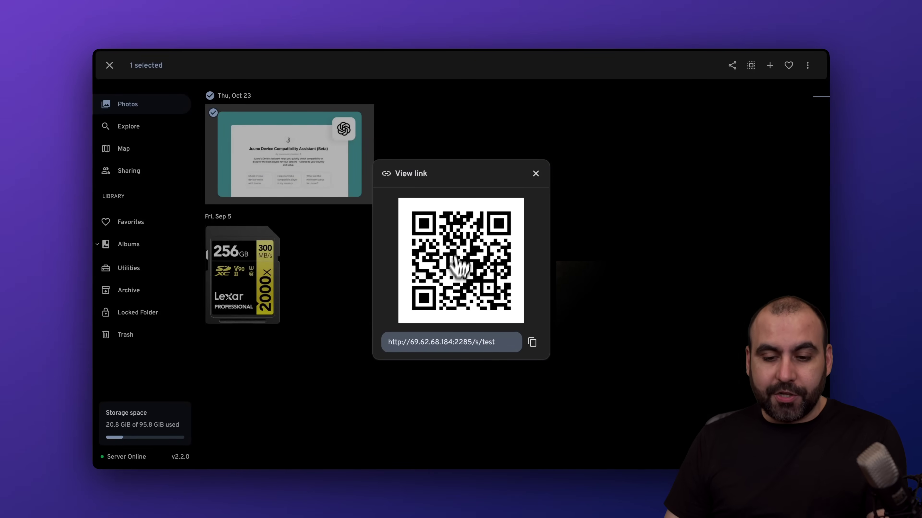
{"action": "left_click", "coordinate": [535, 174]}
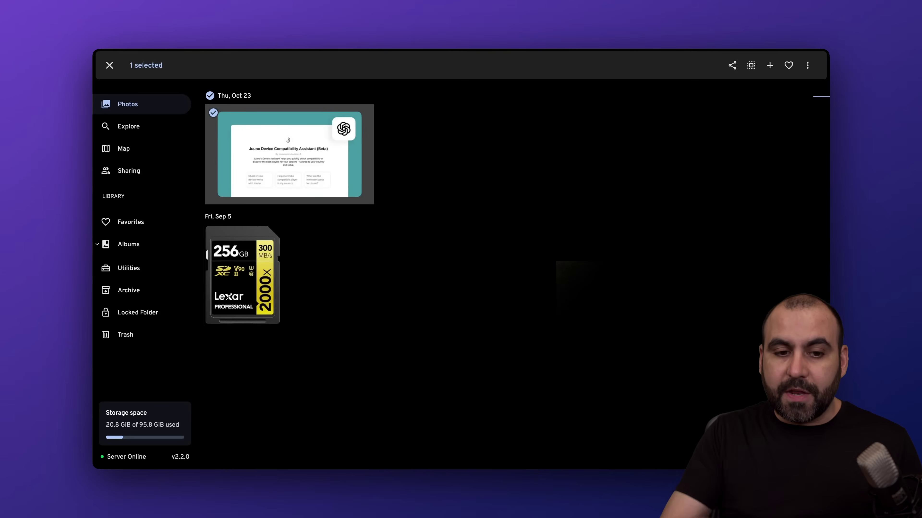
{"action": "left_click", "coordinate": [109, 65]}
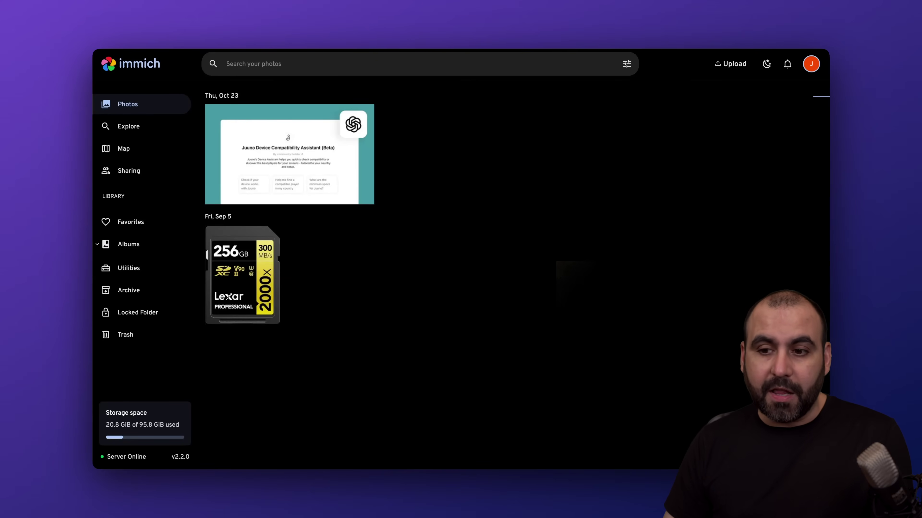
- Visit Immich's Explore, Map and Sharing pages, then switch the app to light theme
{"action": "left_click", "coordinate": [137, 131]}
{"action": "left_click", "coordinate": [147, 153]}
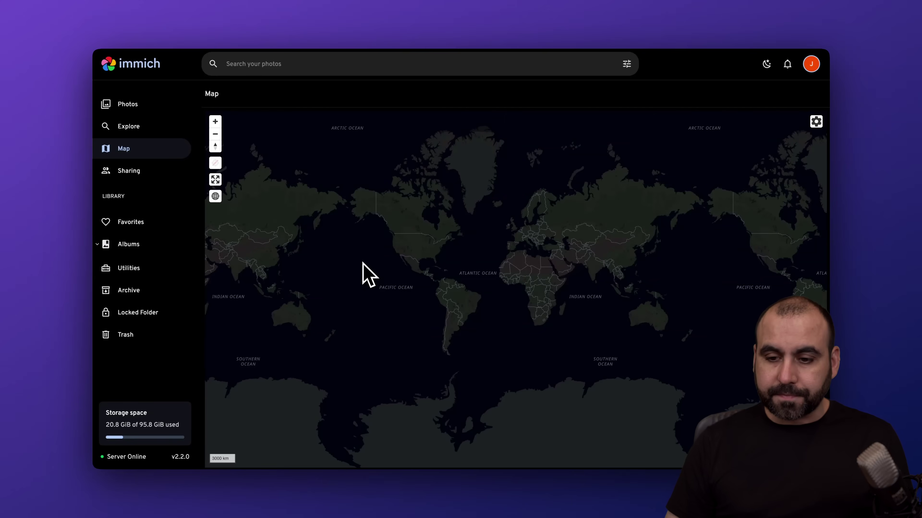
{"action": "left_click", "coordinate": [142, 174]}
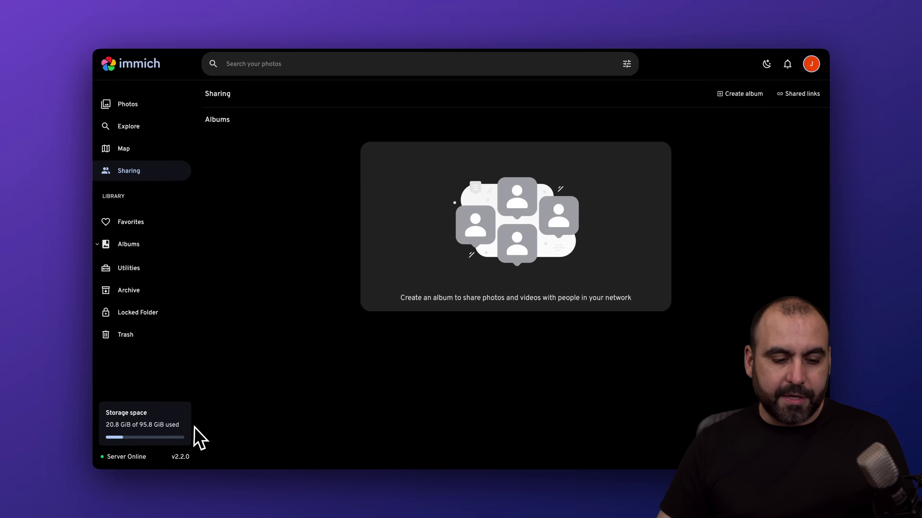
{"action": "mouse_move", "coordinate": [163, 427]}
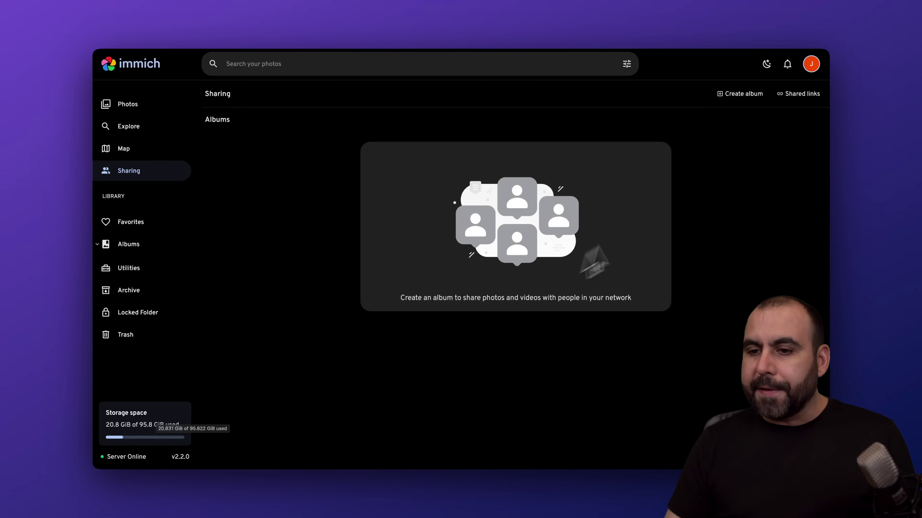
{"action": "left_click", "coordinate": [768, 65]}
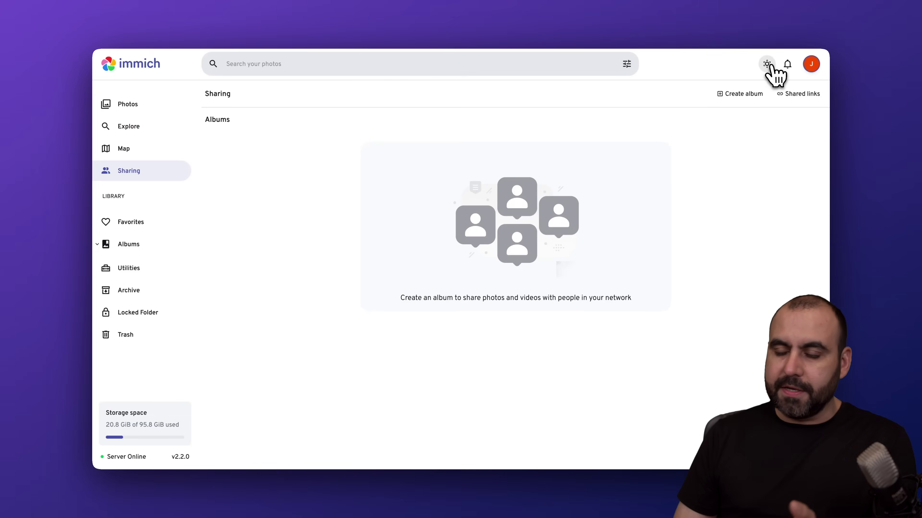
- Switch Immich back to dark theme and open Account Settings from the avatar menu
{"action": "left_click", "coordinate": [767, 65]}
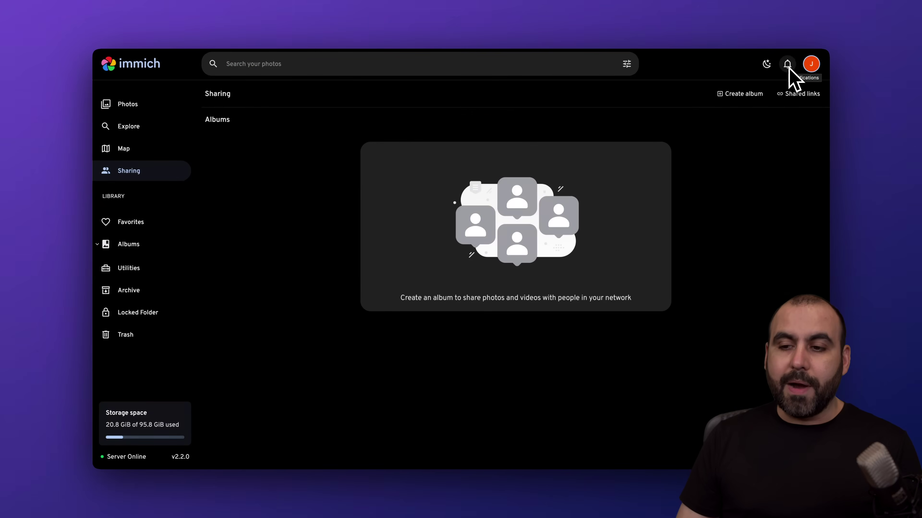
{"action": "left_click", "coordinate": [812, 65]}
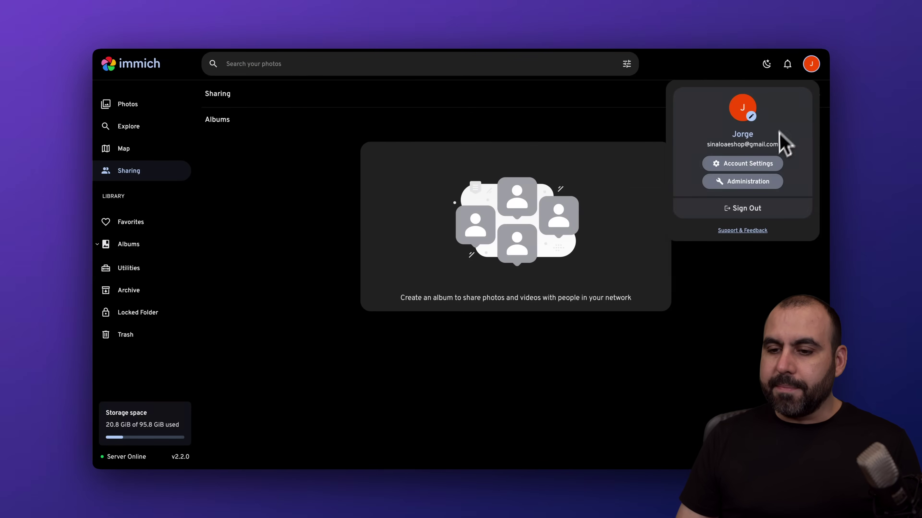
{"action": "left_click", "coordinate": [750, 166]}
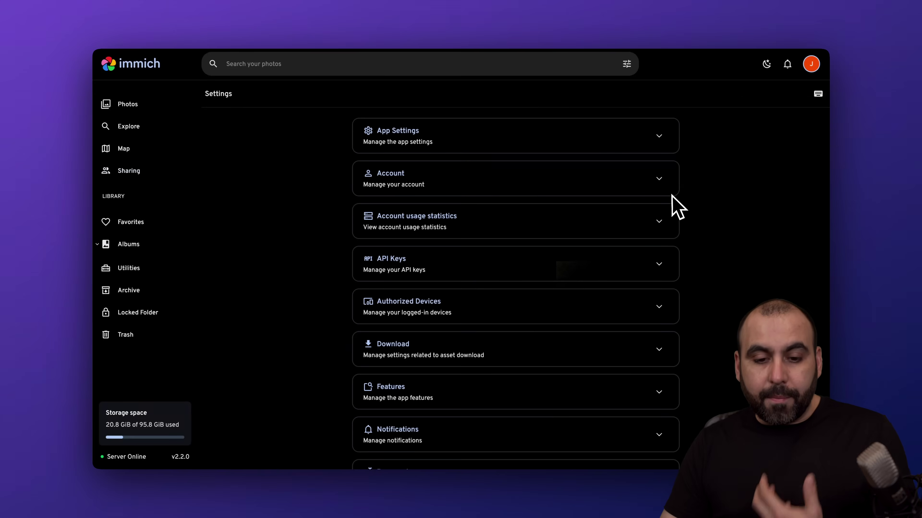
{"action": "scroll", "coordinate": [611, 287], "scroll_direction": "down", "scroll_amount": 5}
{"action": "scroll", "coordinate": [609, 284], "scroll_direction": "up", "scroll_amount": 5}
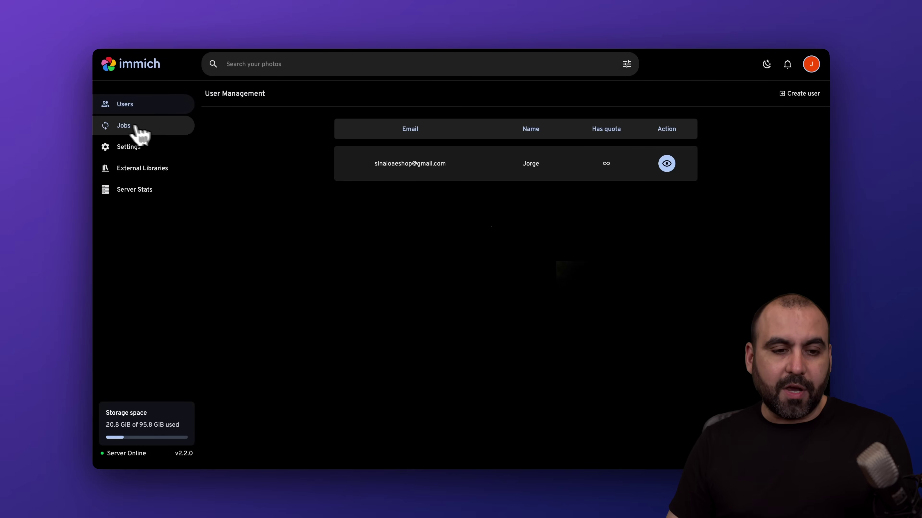
{"action": "left_click", "coordinate": [157, 136]}
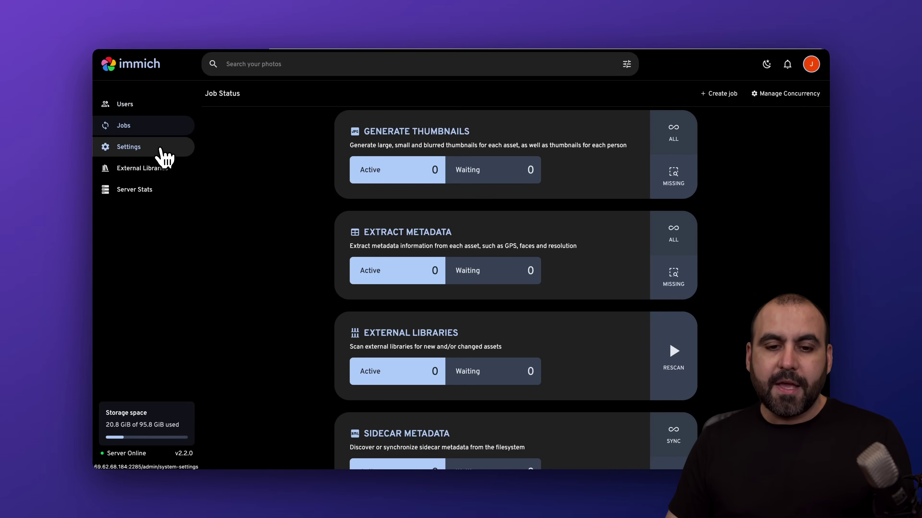
{"action": "left_click", "coordinate": [161, 149]}
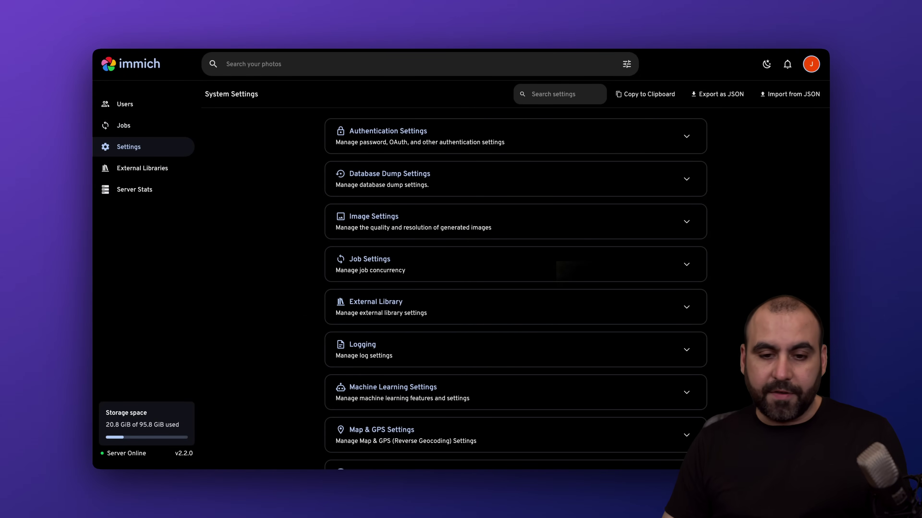
{"action": "left_click", "coordinate": [155, 176]}
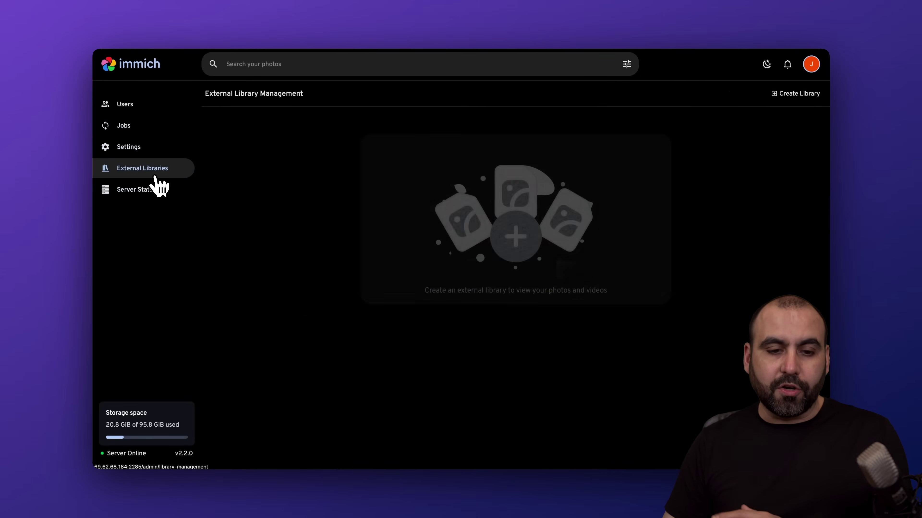
{"action": "left_click", "coordinate": [161, 196]}
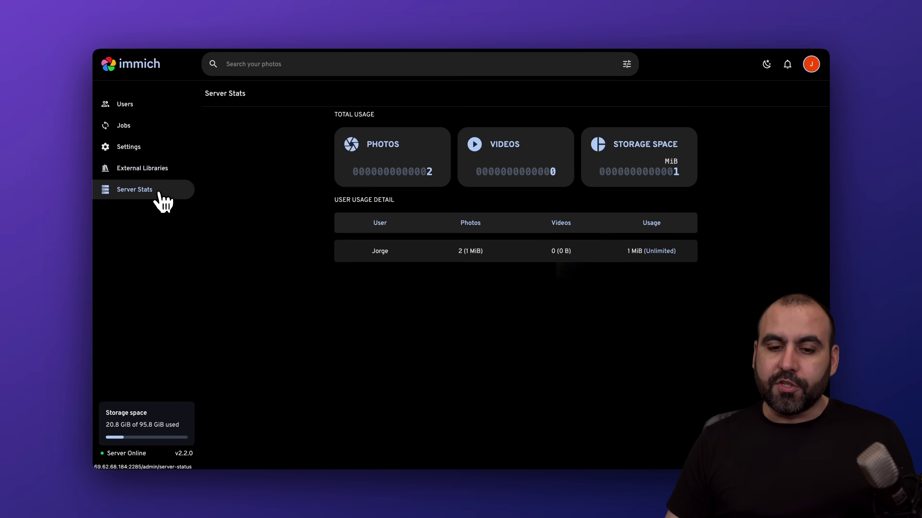
{"action": "left_click", "coordinate": [124, 106]}
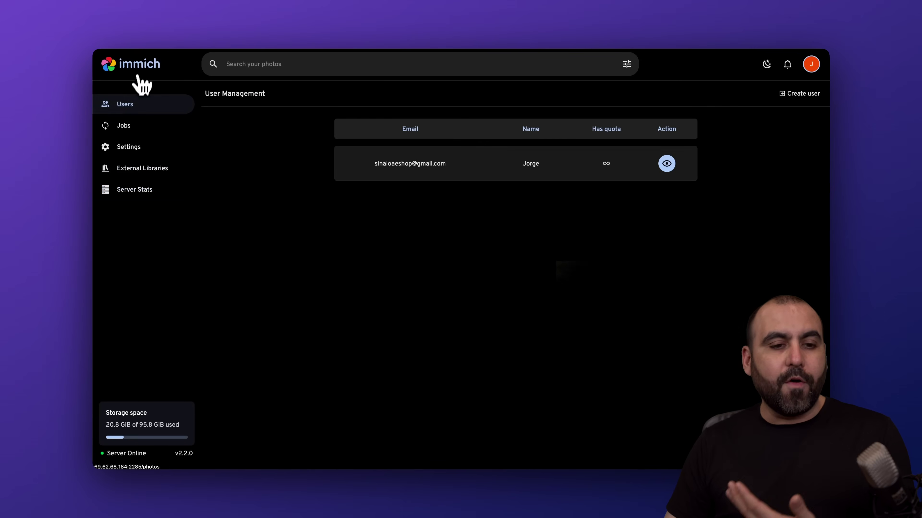
{"action": "left_click", "coordinate": [140, 72]}
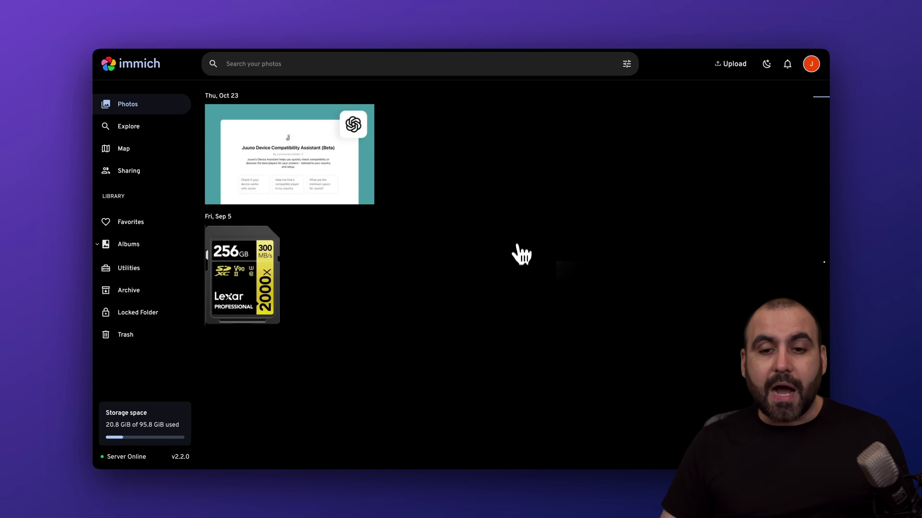
- Go from the immich.app homepage tab to the Hostinger VPS checkout page
{"action": "left_click", "coordinate": [402, 37]}
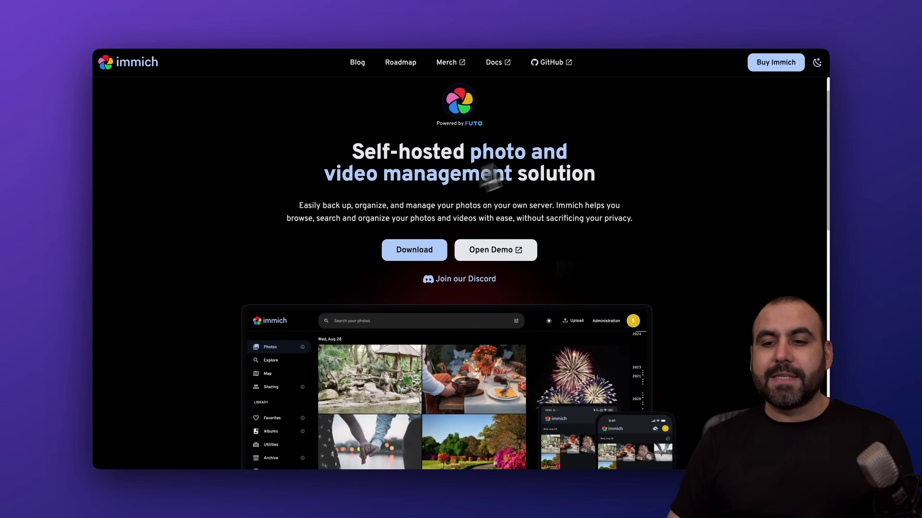
{"action": "left_click", "coordinate": [719, 23]}
{"action": "scroll", "coordinate": [631, 243], "scroll_direction": "up", "scroll_amount": 3}
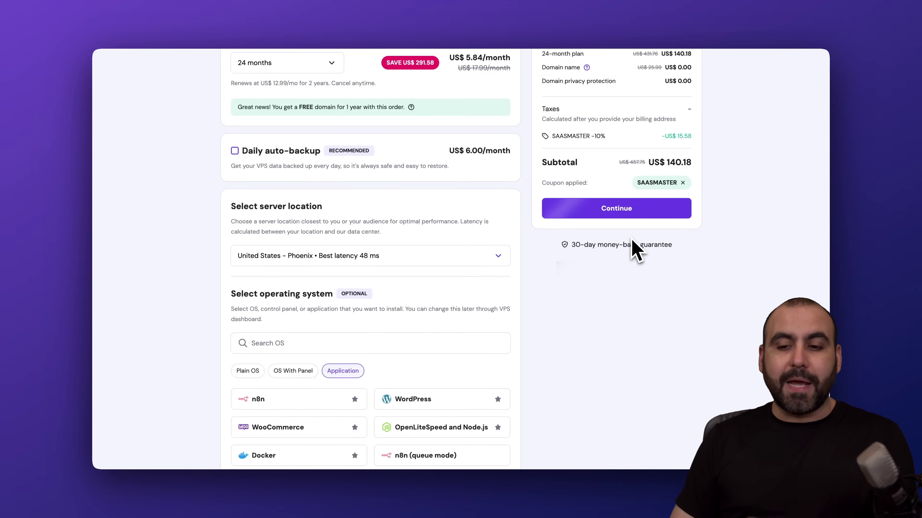